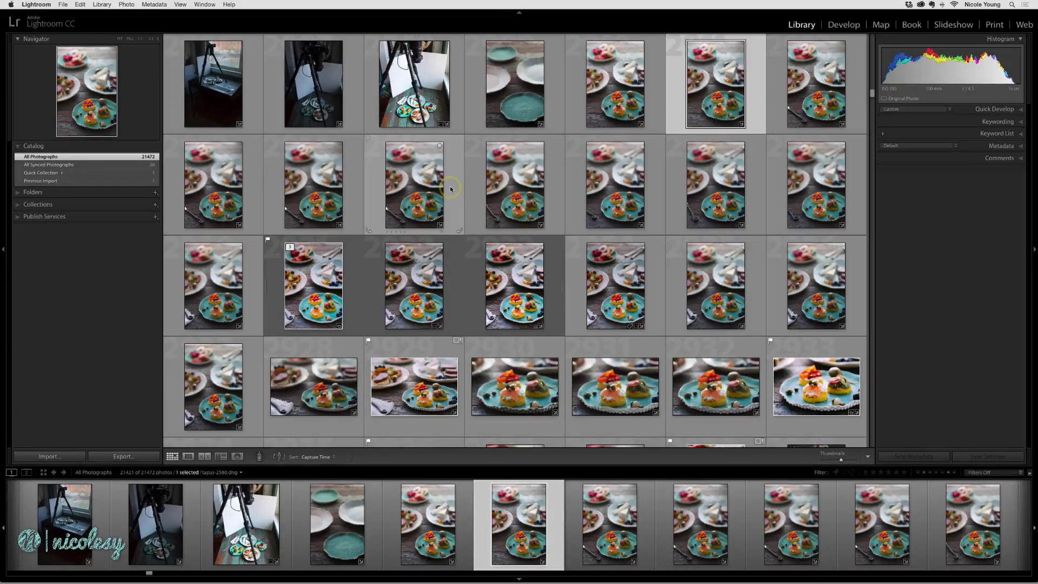
Step: Show the Metadata filter bar and preview Canon EOS 5D Mark III, 6D and 7D photos
key(backslash)
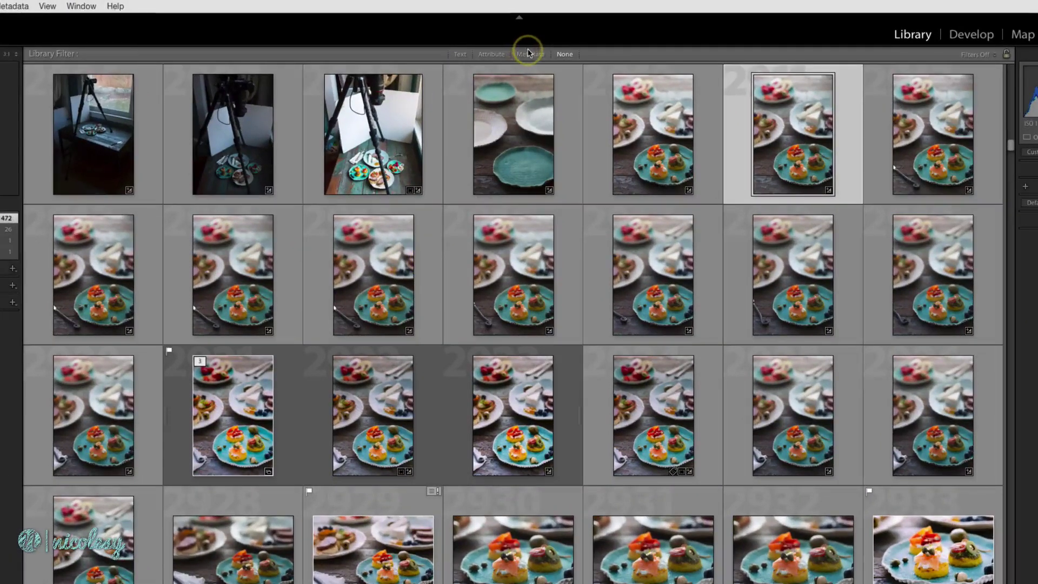
click(528, 54)
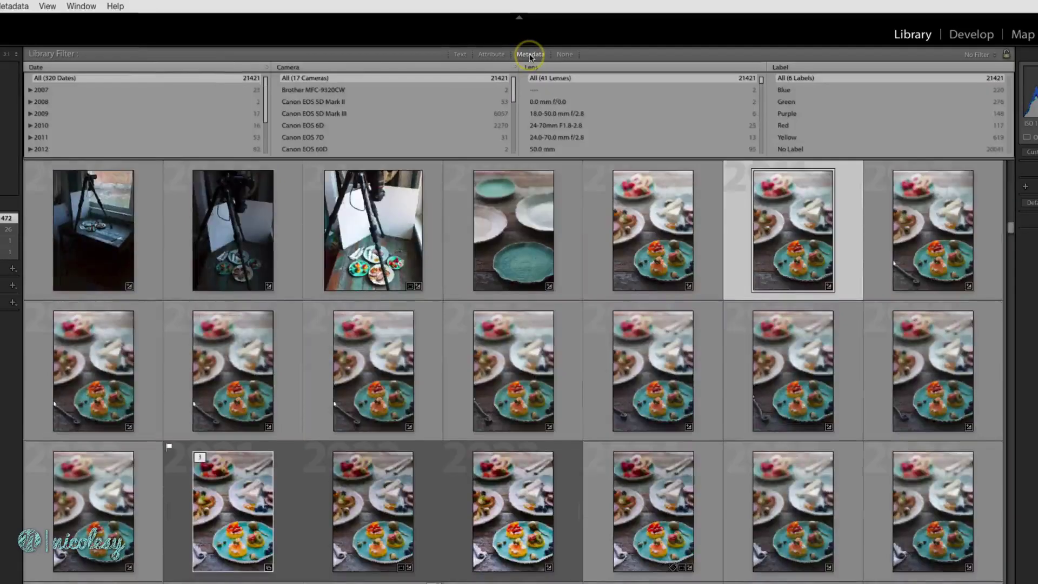
click(418, 113)
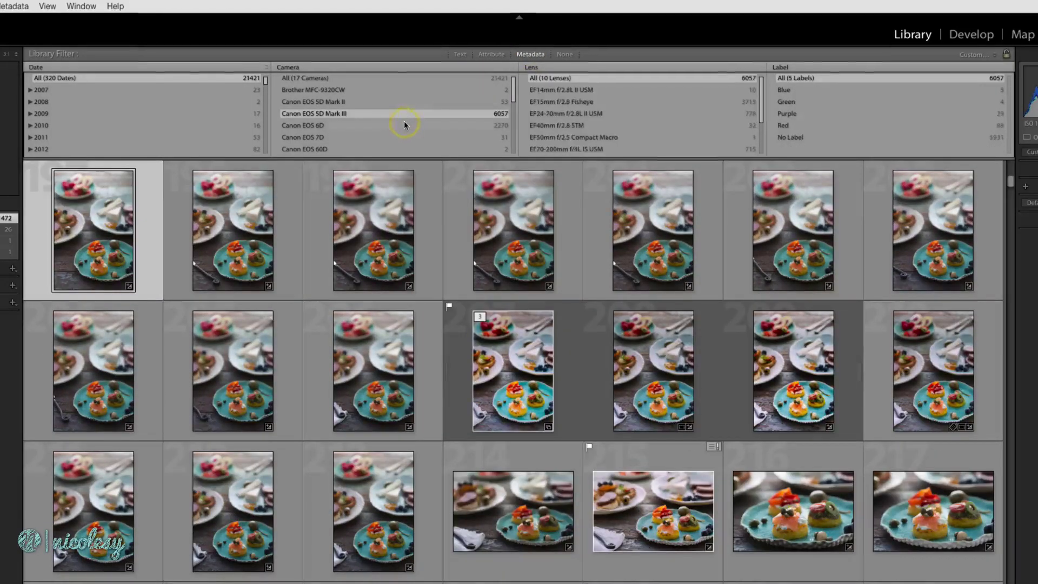
click(403, 122)
click(397, 132)
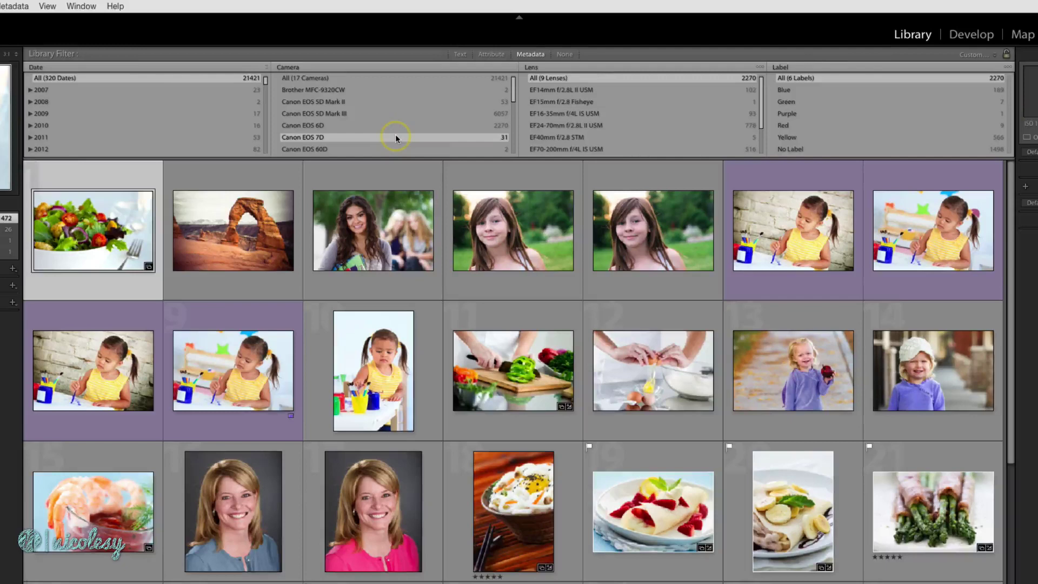
Step: Filter to Canon EOS 5D Mark III with the EF24-70mm f/2.8L II USM lens, then preview the catalog menu
click(495, 125)
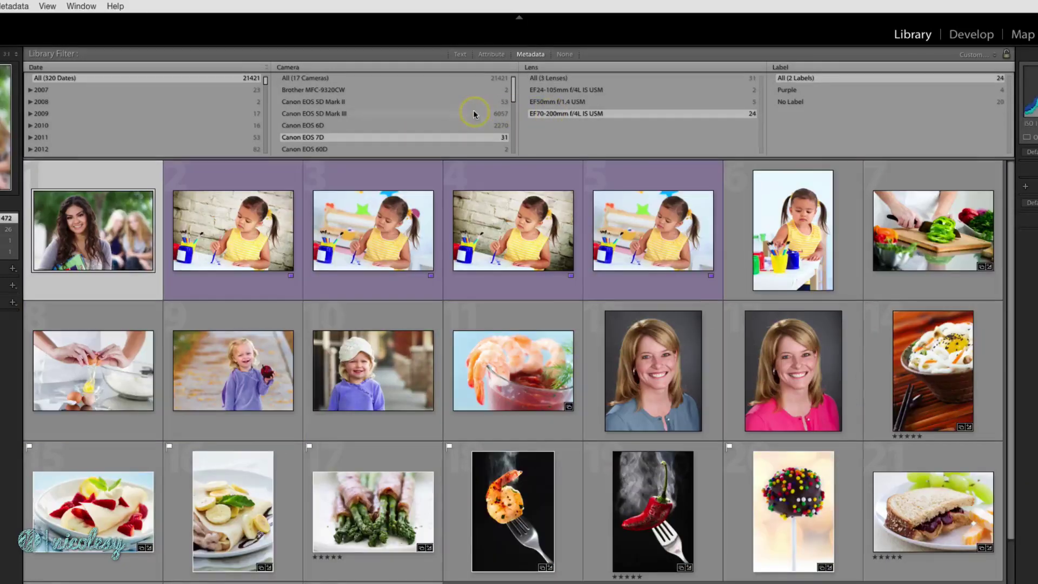
click(470, 113)
click(558, 103)
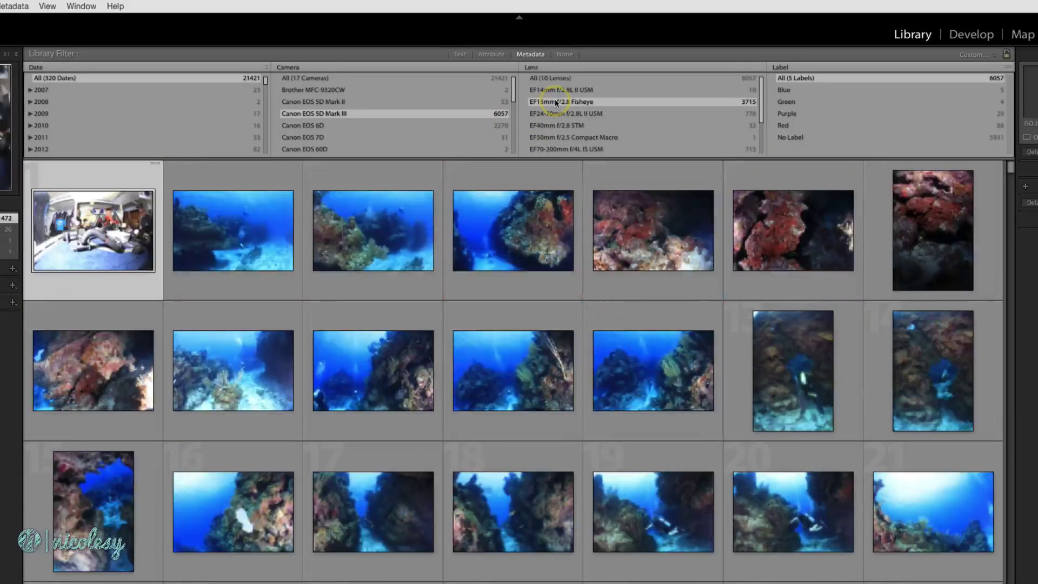
click(557, 115)
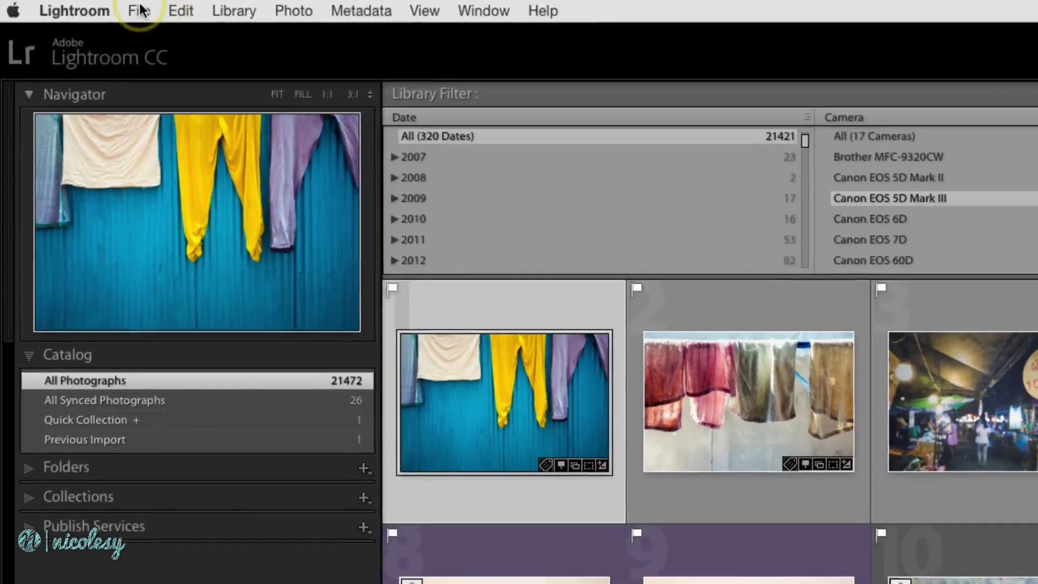
click(138, 9)
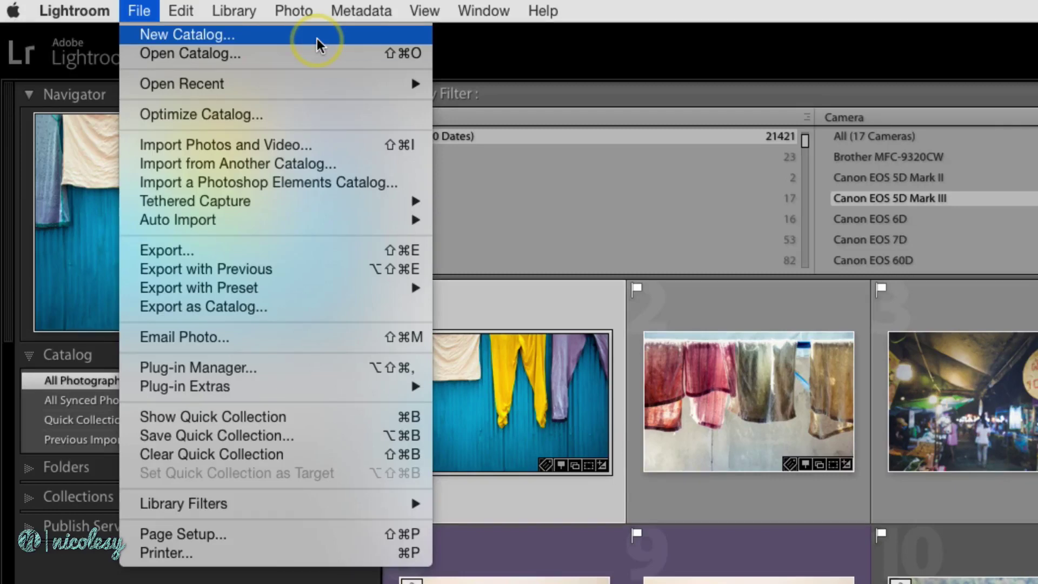
click(501, 44)
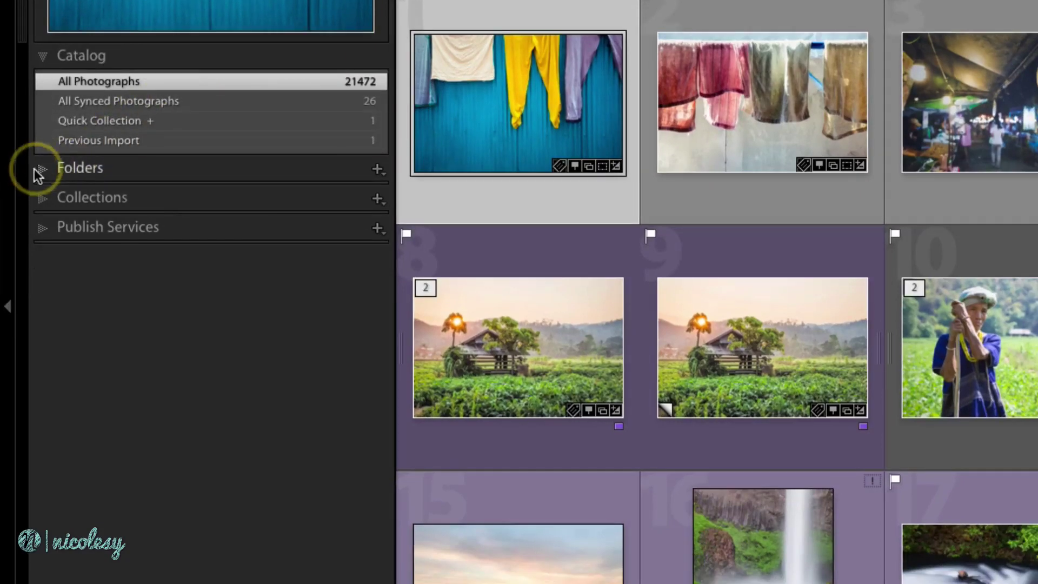
Step: Expand the Folders panel to show the RAW Photos tree and RAW - Food's 2015 subfolders
click(39, 170)
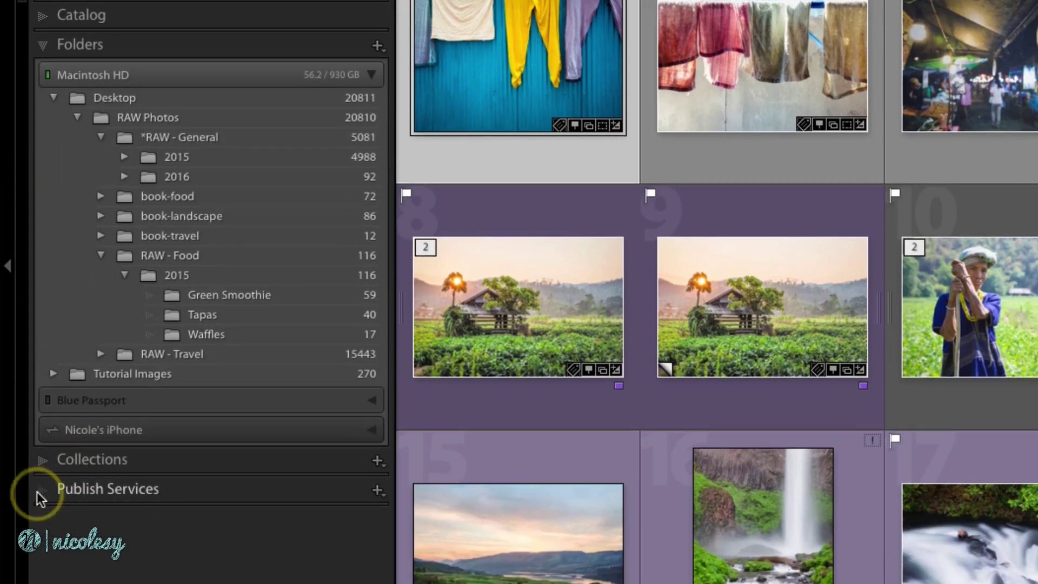
Step: Expand Publish Services, then Collections to list Landscapes, Photo Book and other collections
click(37, 492)
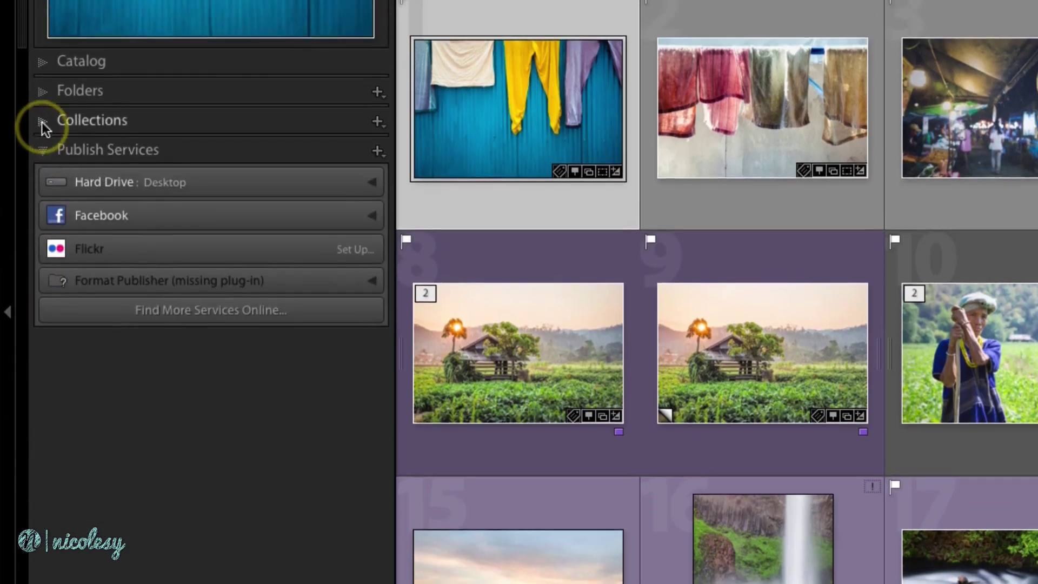
click(42, 133)
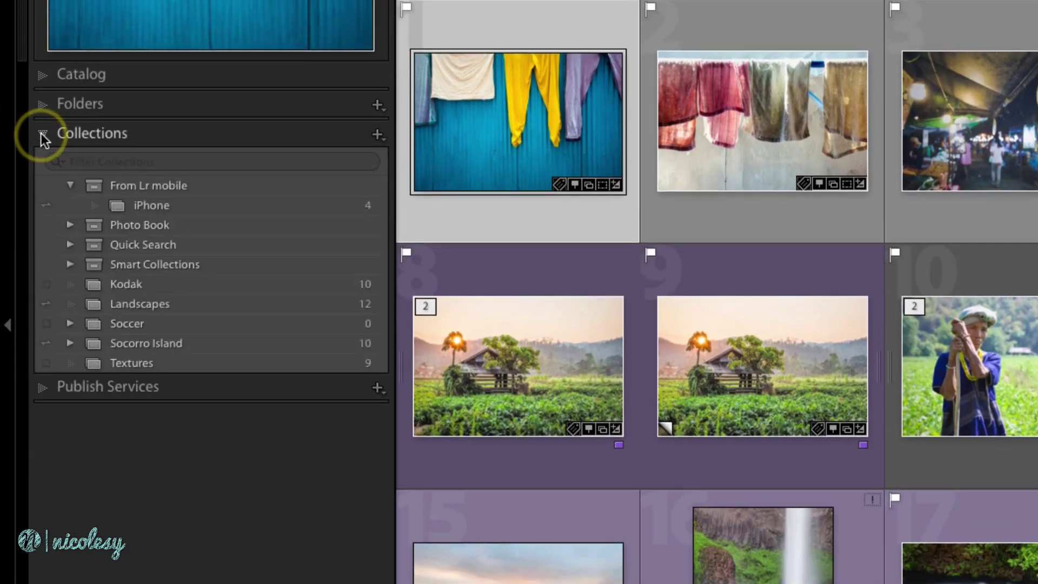